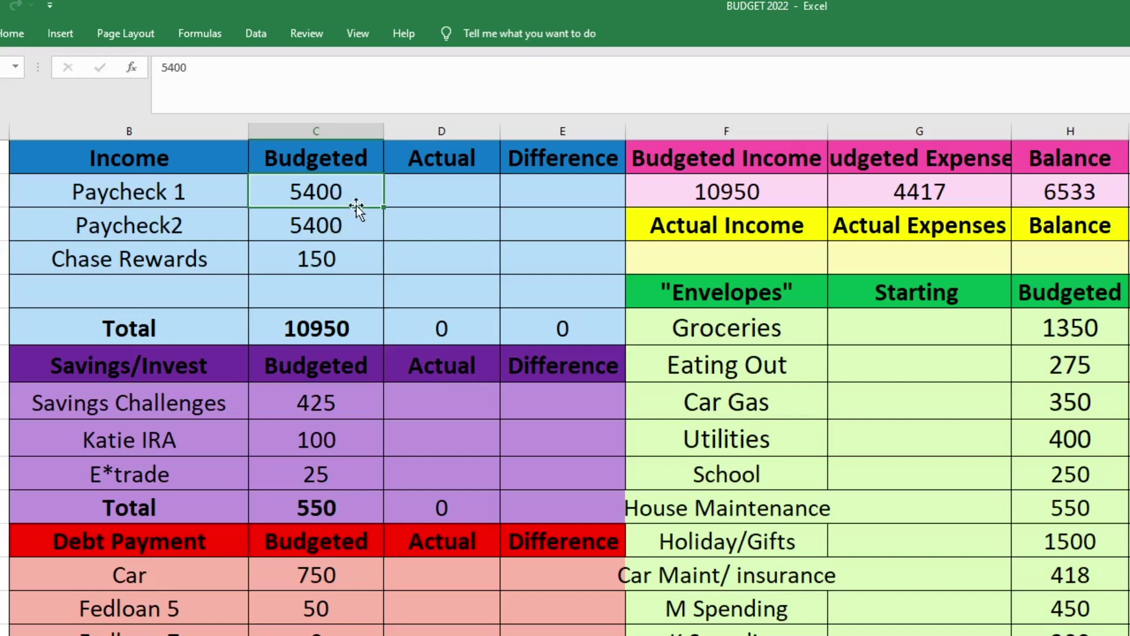
Check the income entries, Paycheck 1 and Chase Rewards 150, and the 10950 income total formula.
key("Down")
key("Down")
left_click(353, 190)
left_click(222, 265)
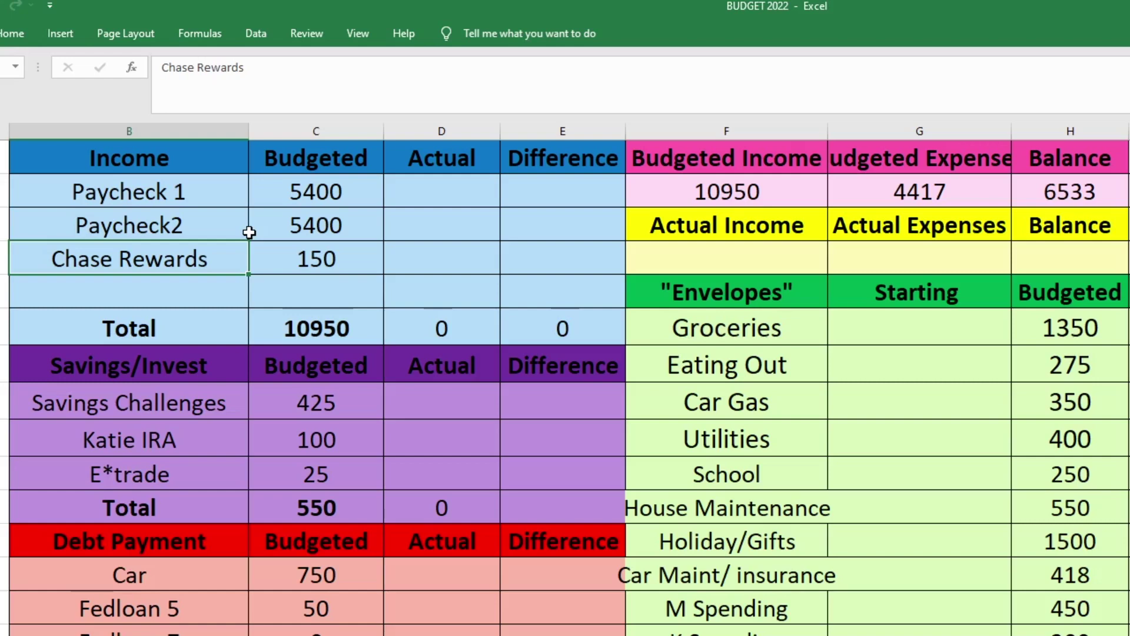
key("Right")
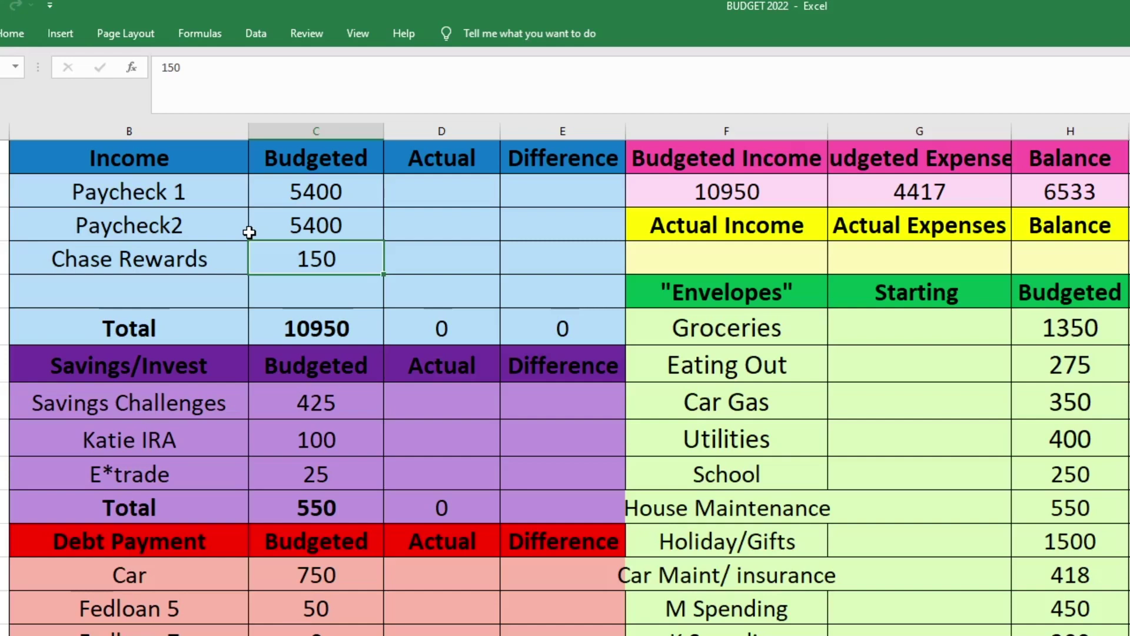
left_click(331, 336)
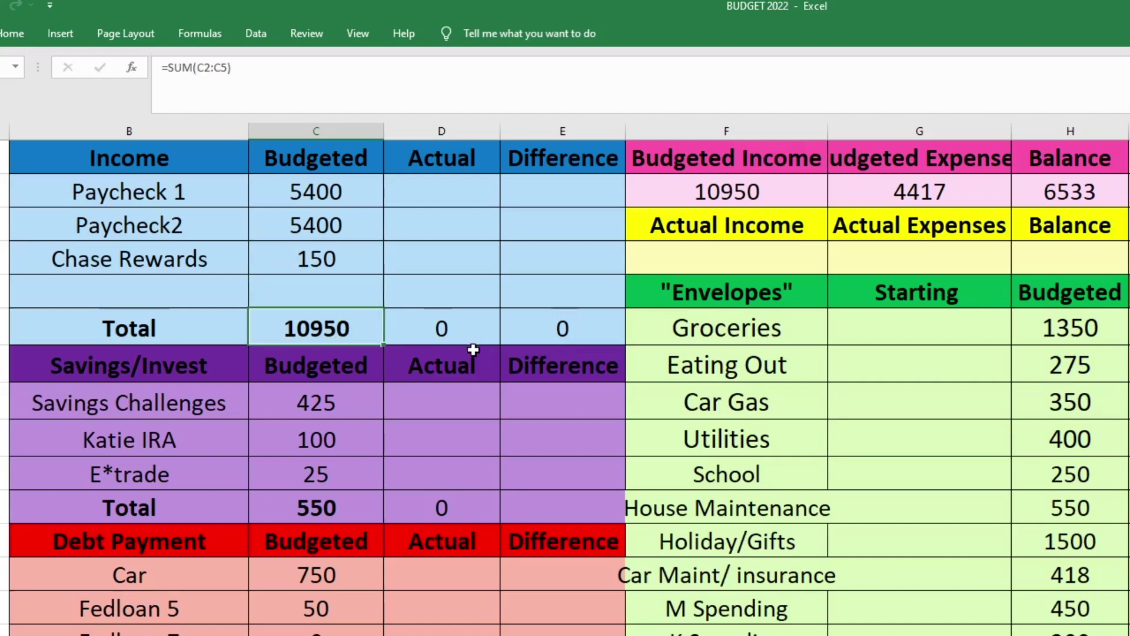
Verify Savings Challenges 425, IRA 100 and E*trade 25 sum to 550 via =SUM(C8:C10).
scroll(472, 349, "down", 2)
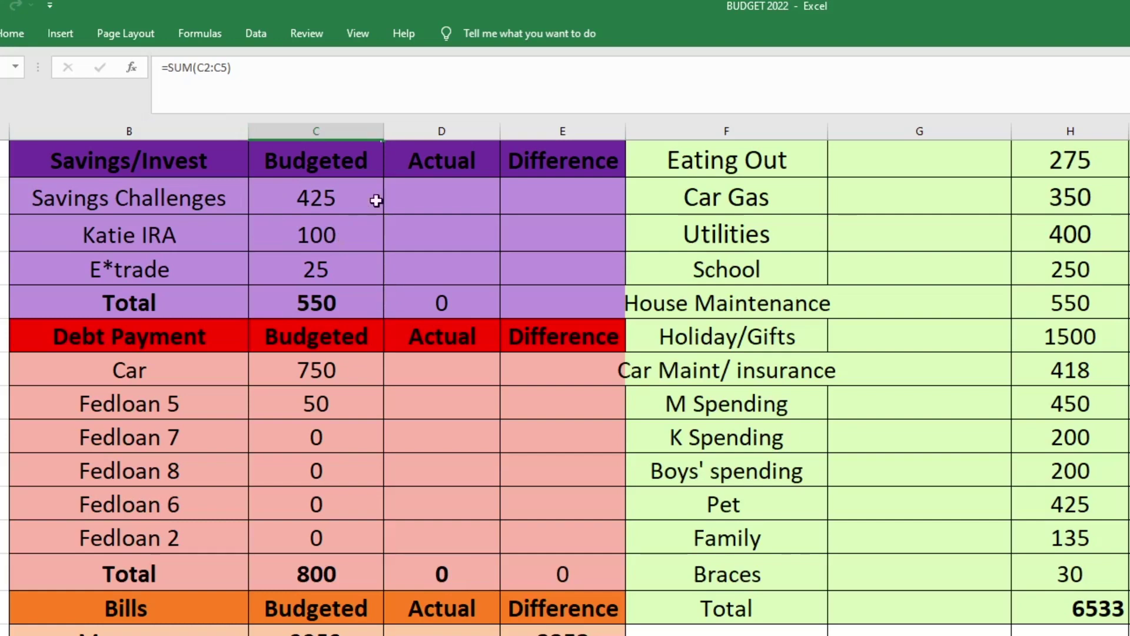
left_click(353, 187)
left_click(212, 200)
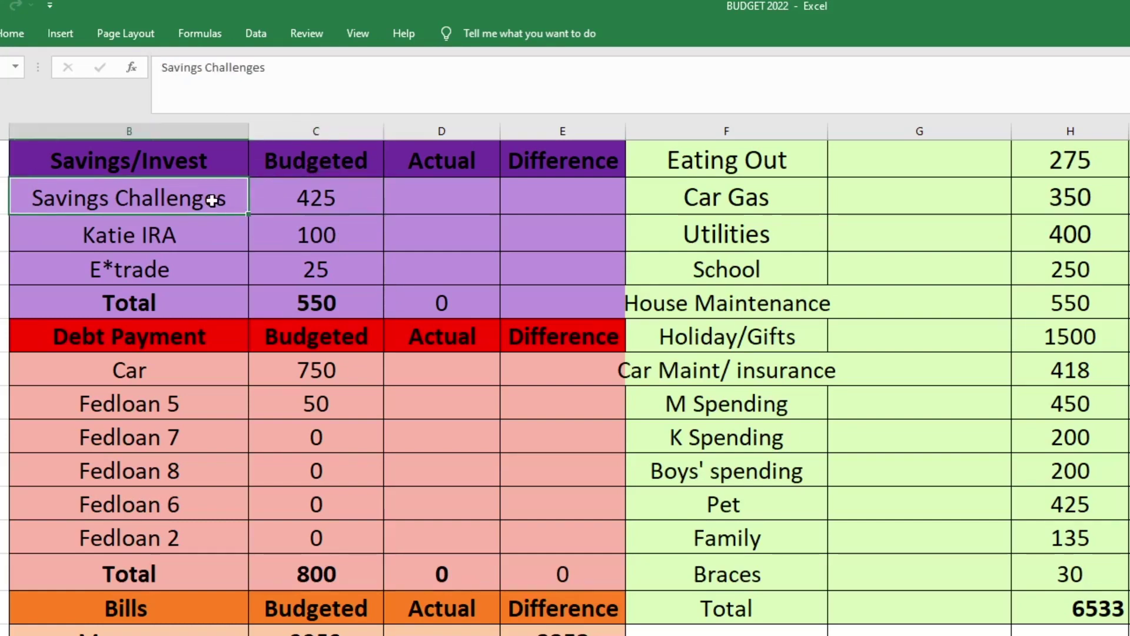
left_click(341, 201)
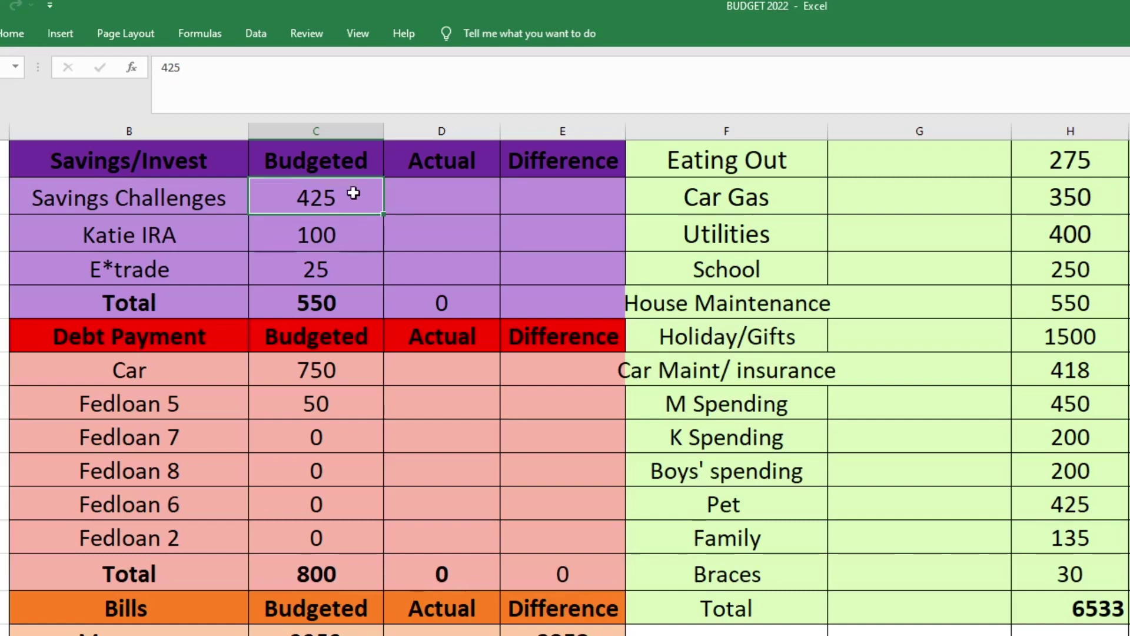
left_click(312, 241)
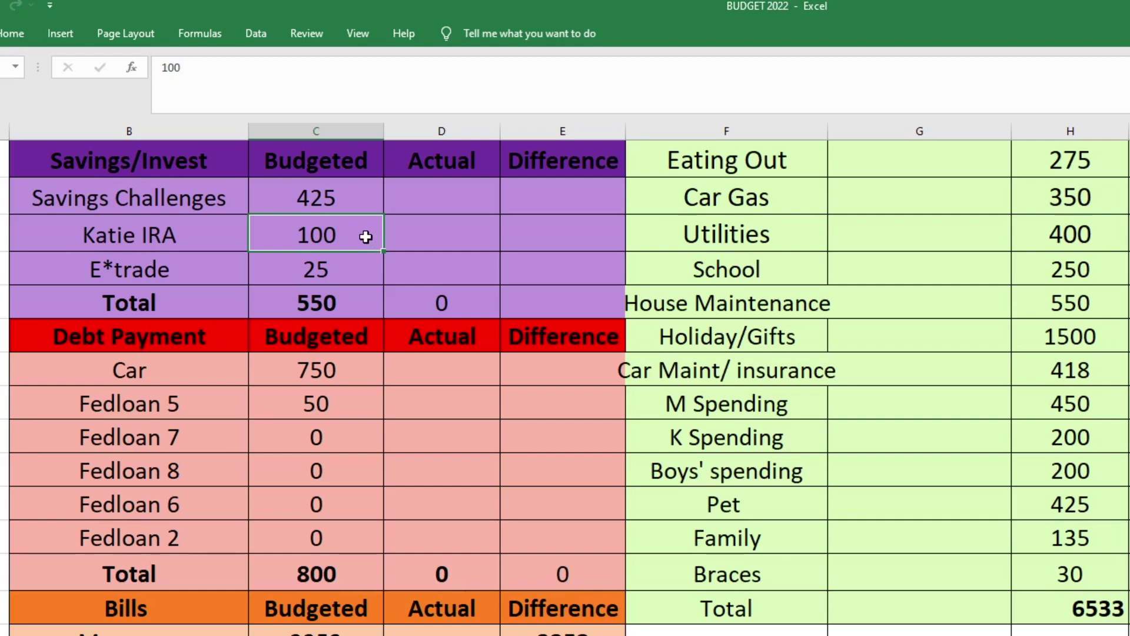
left_click(345, 265)
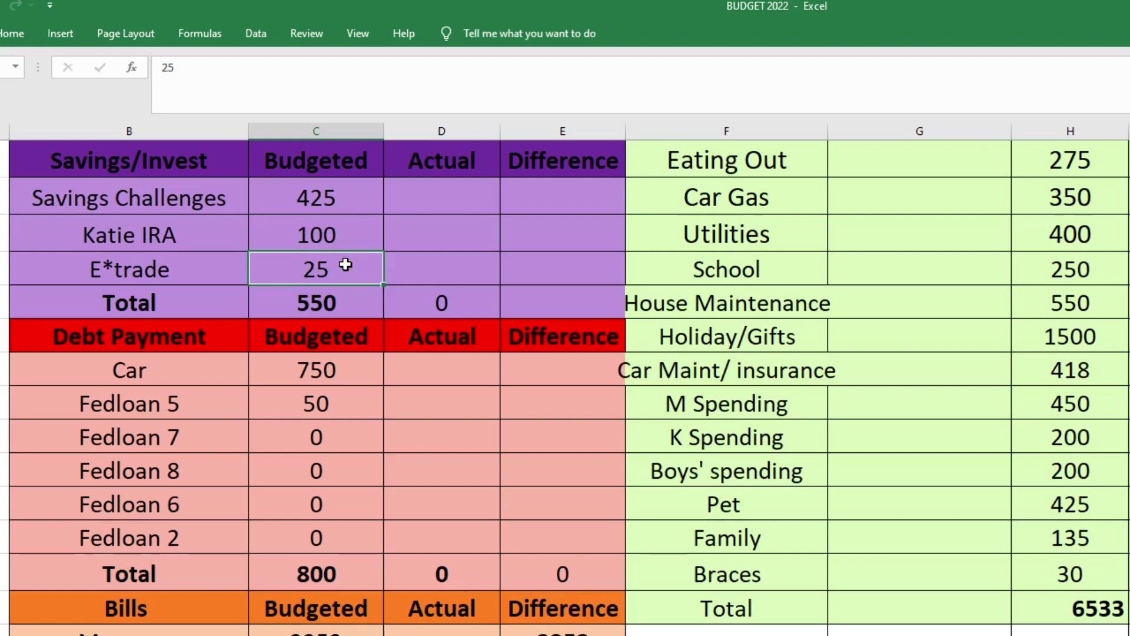
left_click(338, 305)
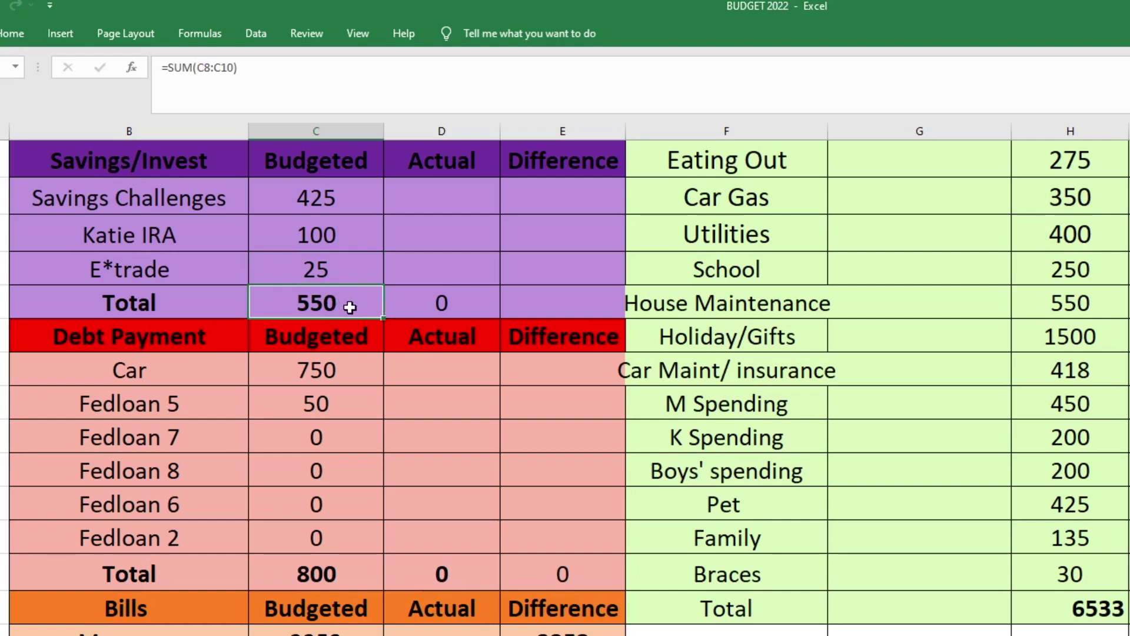
Verify Car 750 and Fedloan 5 50 give the 800 Debt Payment total via =SUM(C13:C18).
scroll(349, 216, "down", 2)
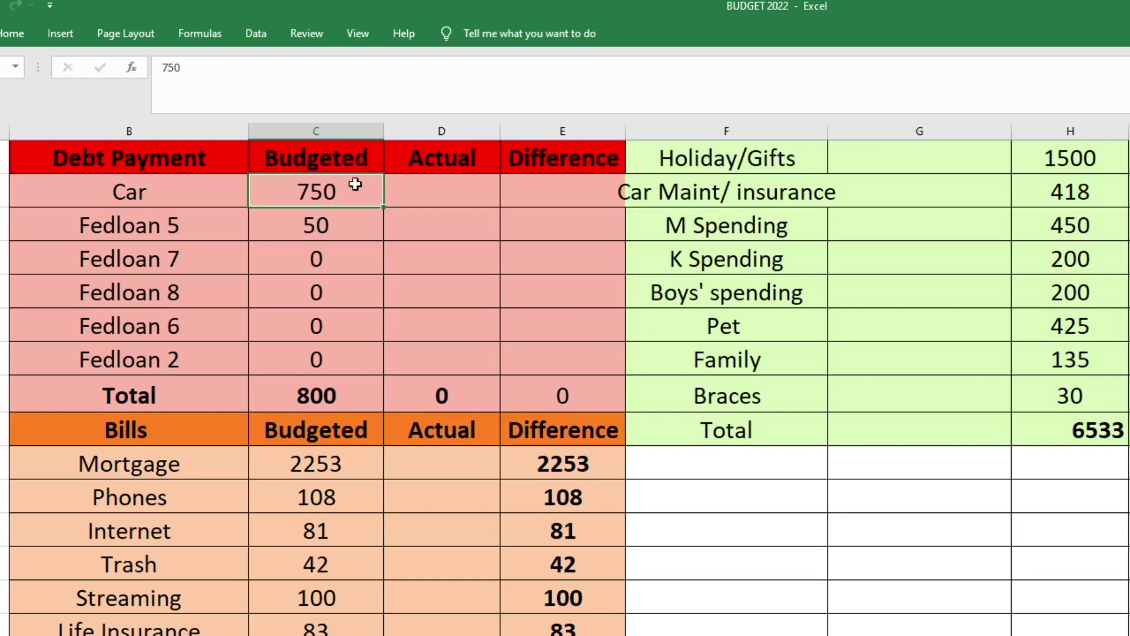
left_click(355, 185)
left_click(338, 227)
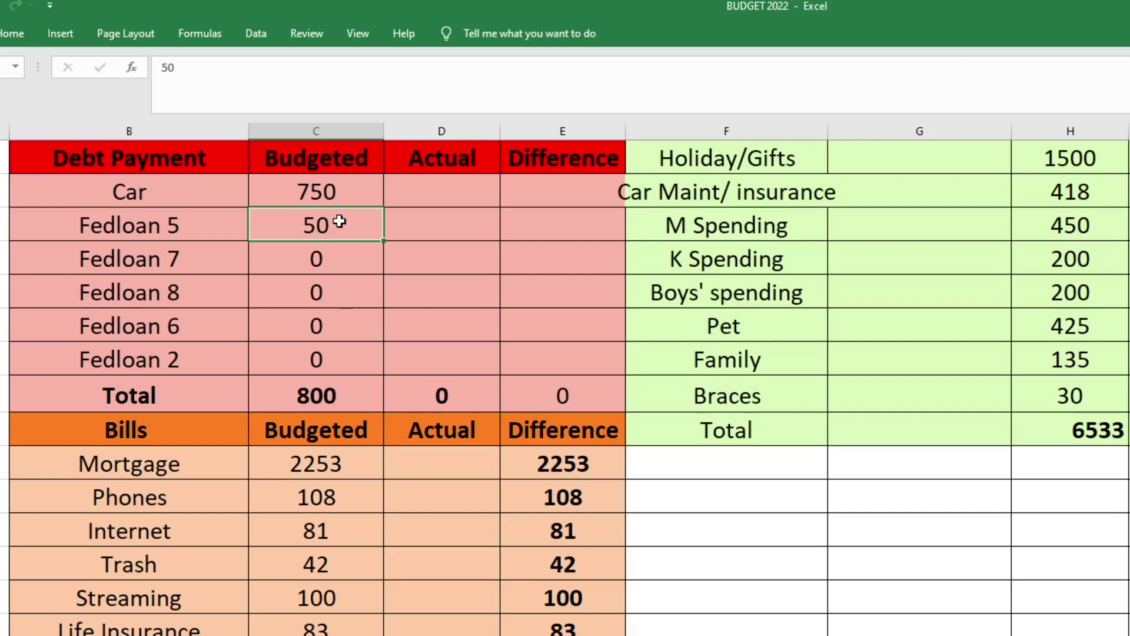
left_click(328, 394)
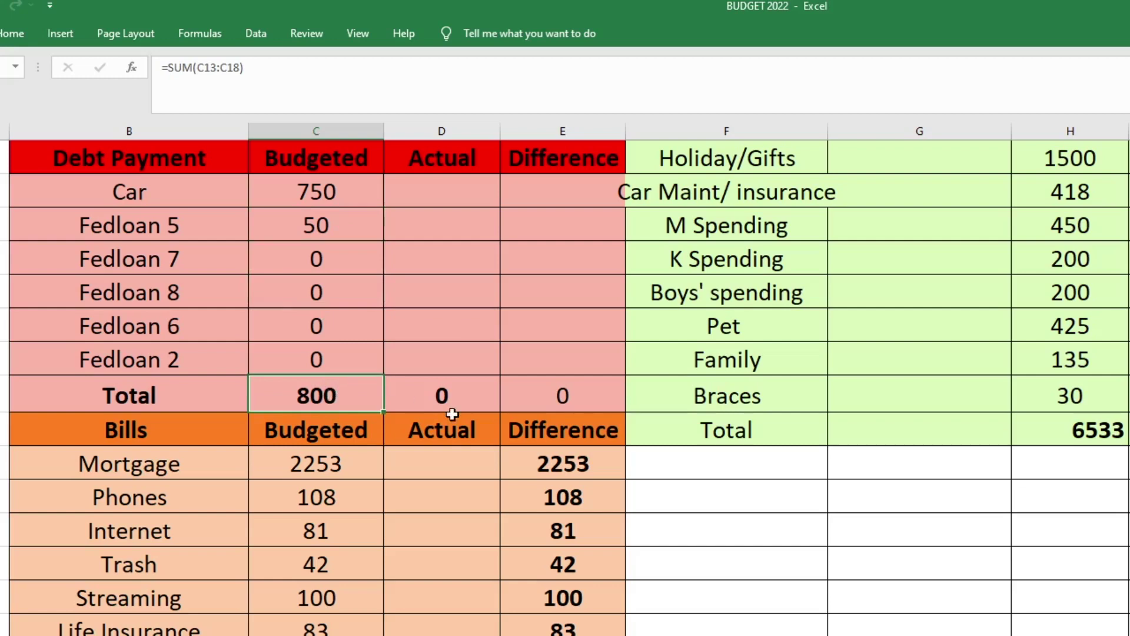
scroll(406, 474, "down", 2)
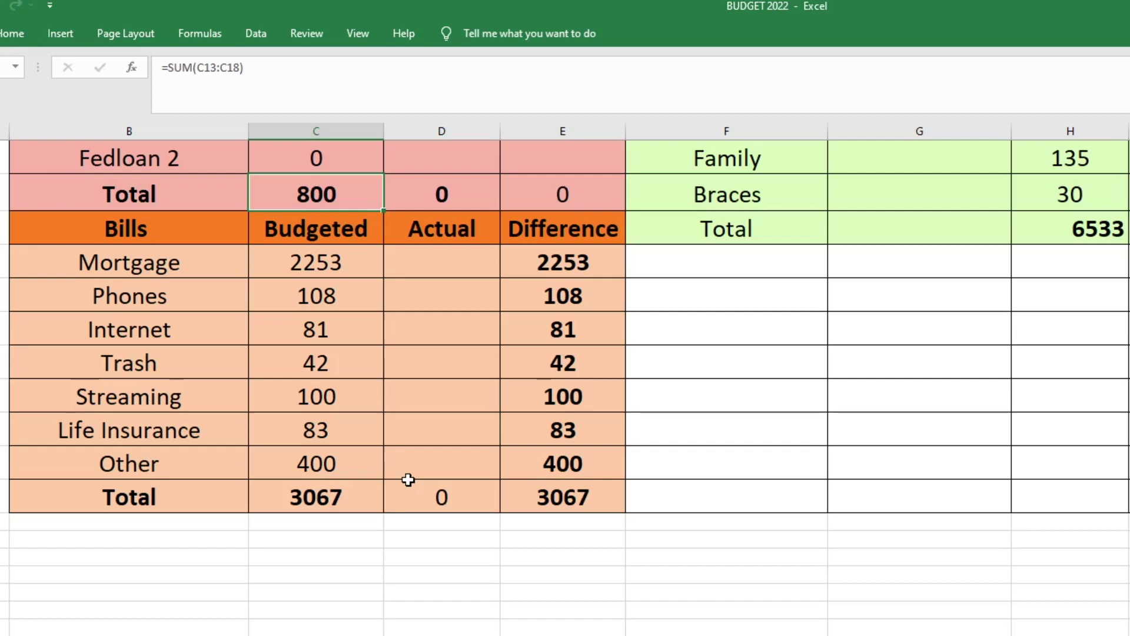
Review bills Mortgage 2253, Phones 108, Internet 81, Trash 42, Streaming 100, Life Insurance 83, Other 400, total 3067.
left_click(338, 259)
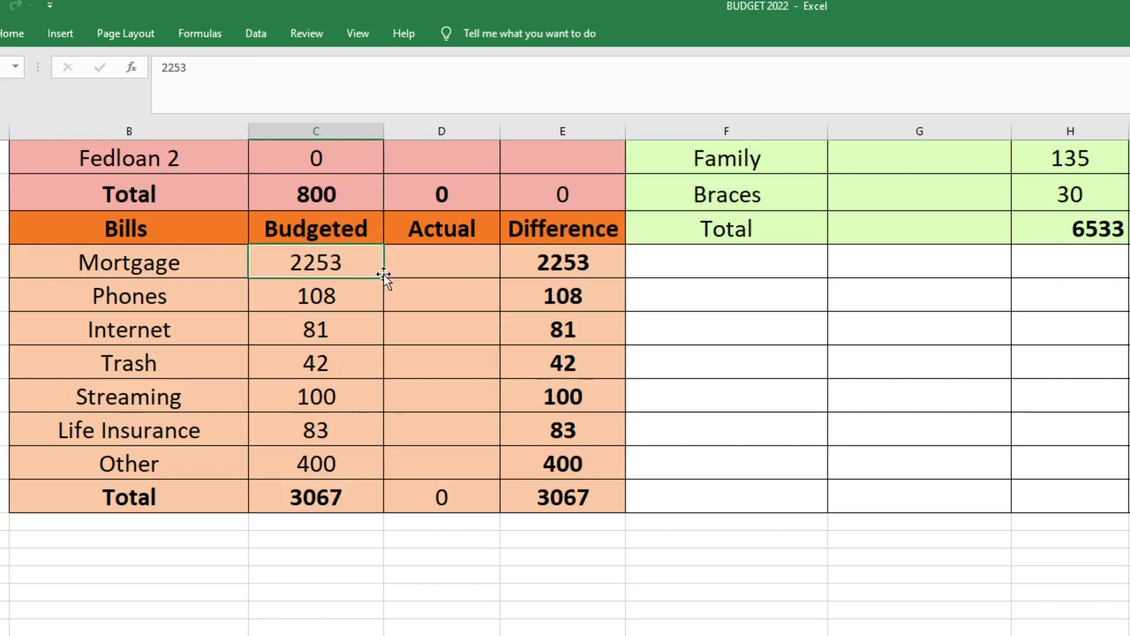
key("Down")
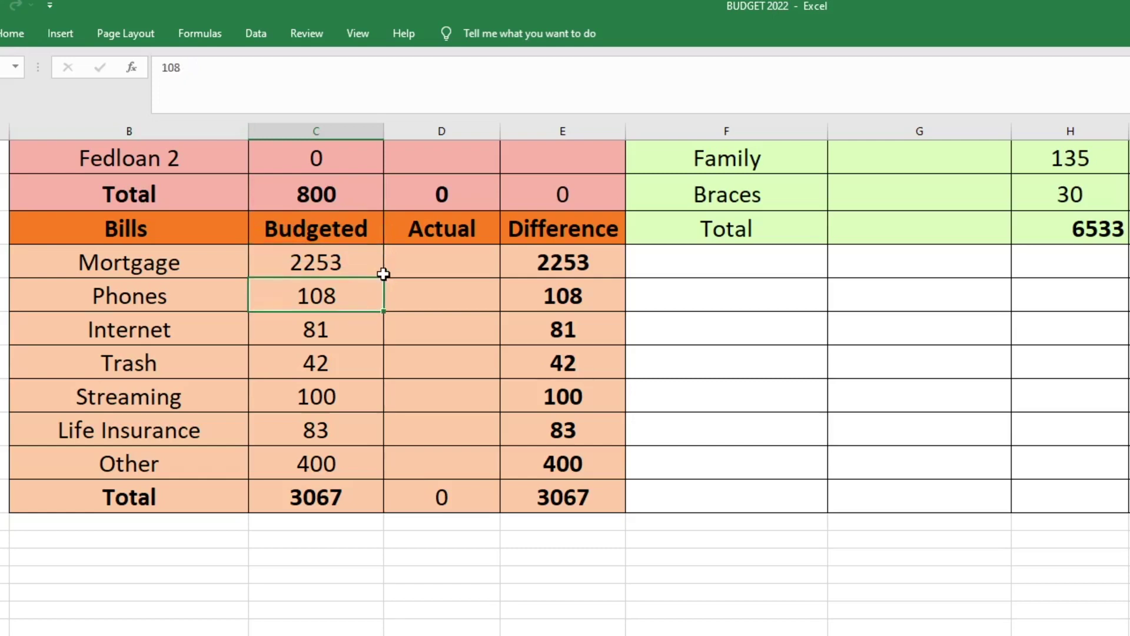
key("Down")
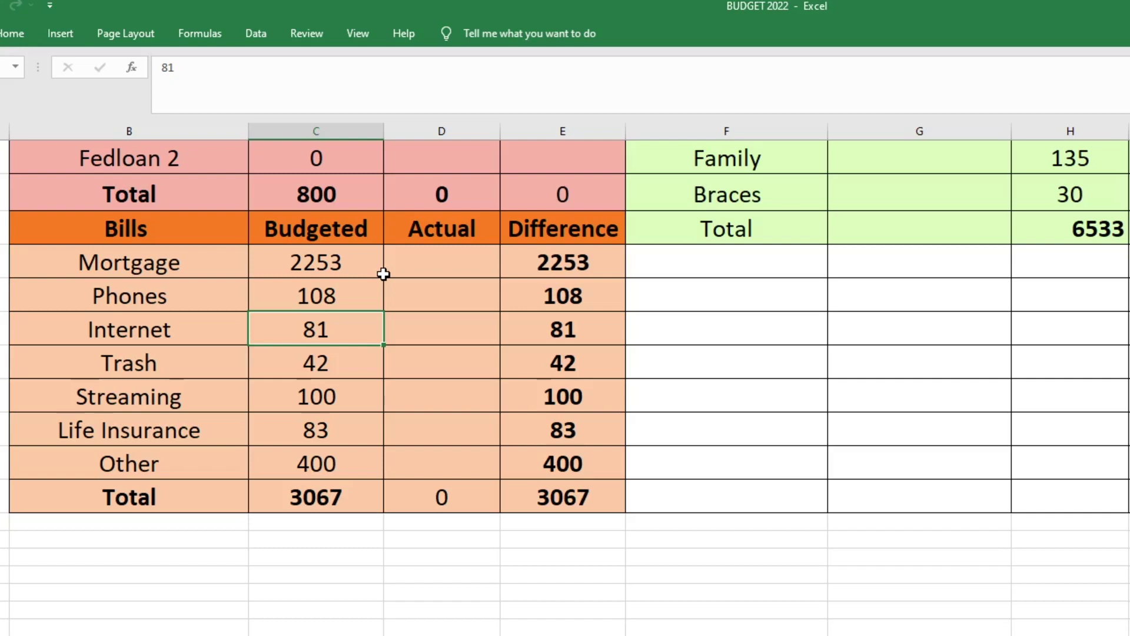
key("Down")
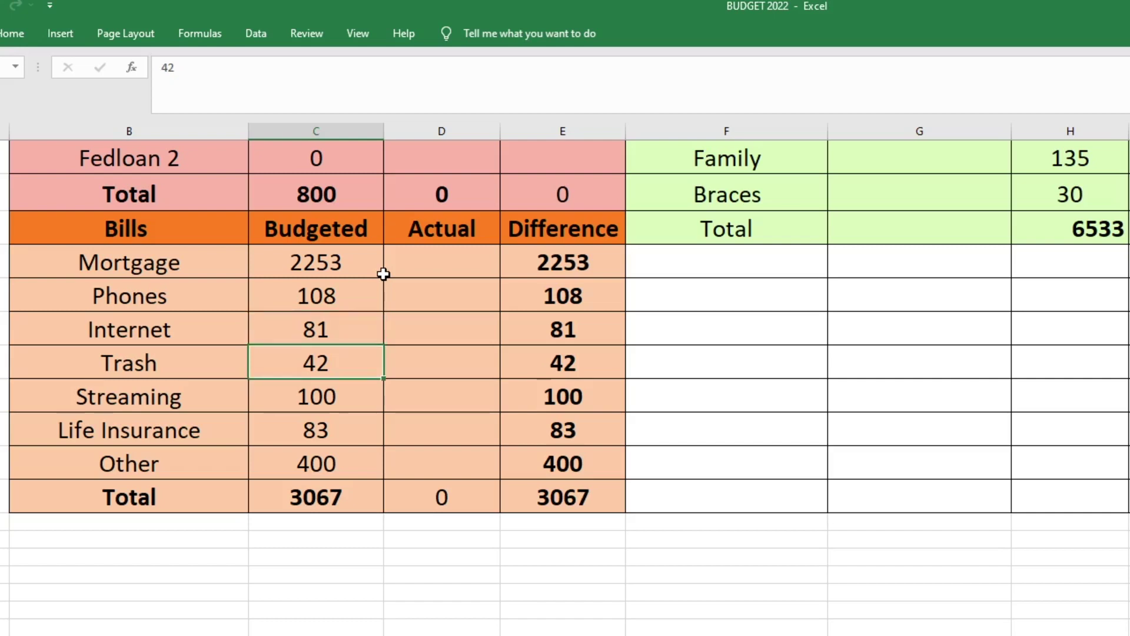
key("Down")
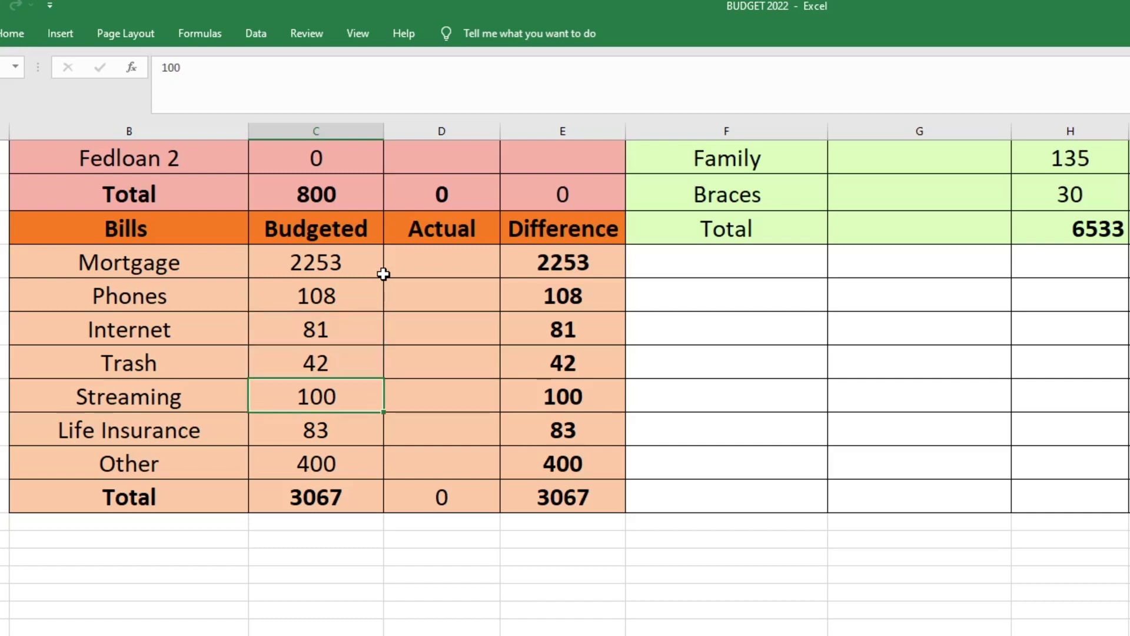
key("Down")
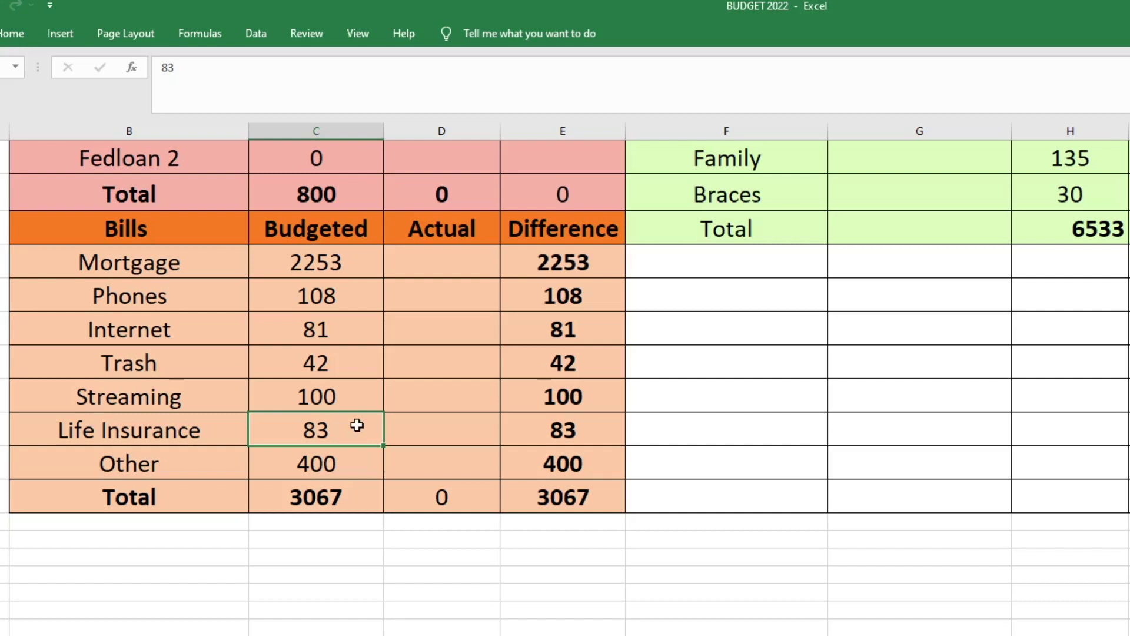
left_click(358, 468)
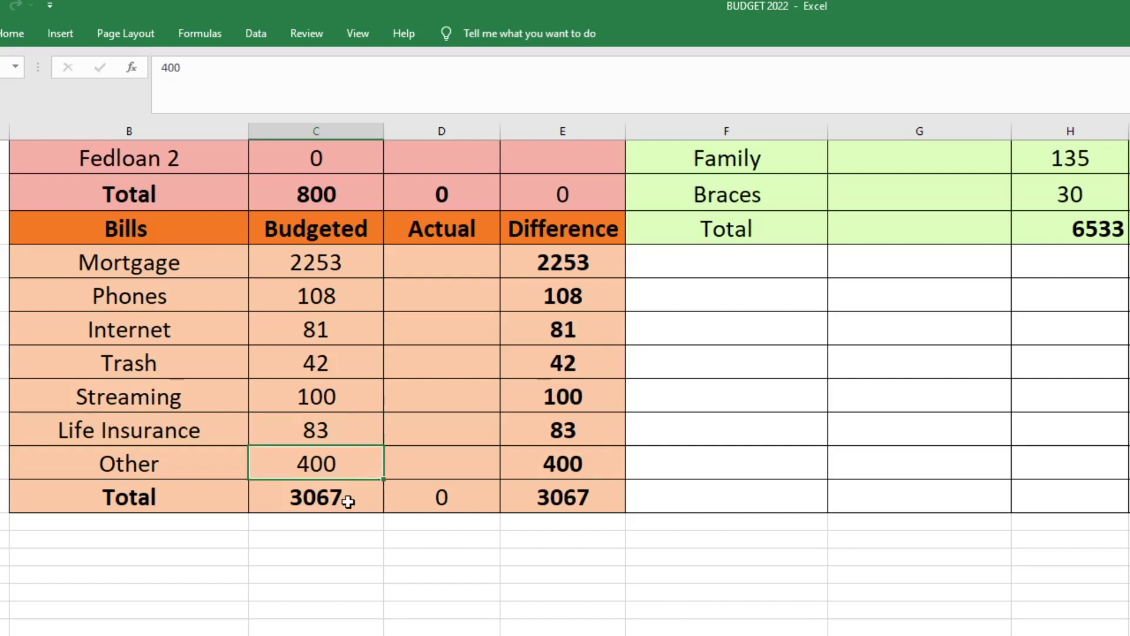
left_click(351, 493)
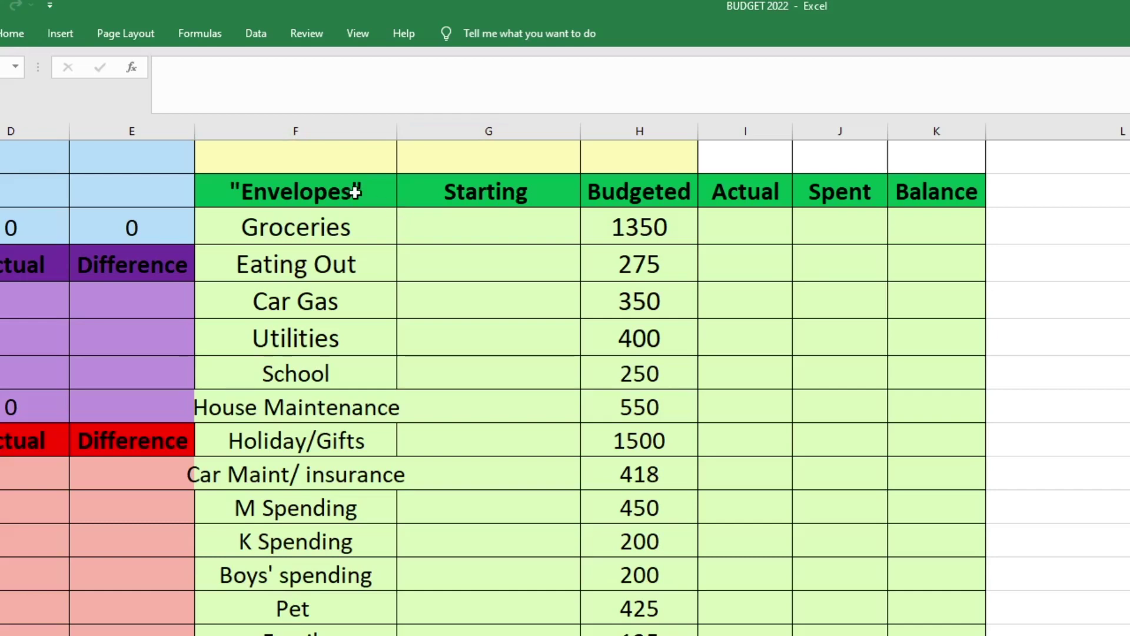
left_click(355, 223)
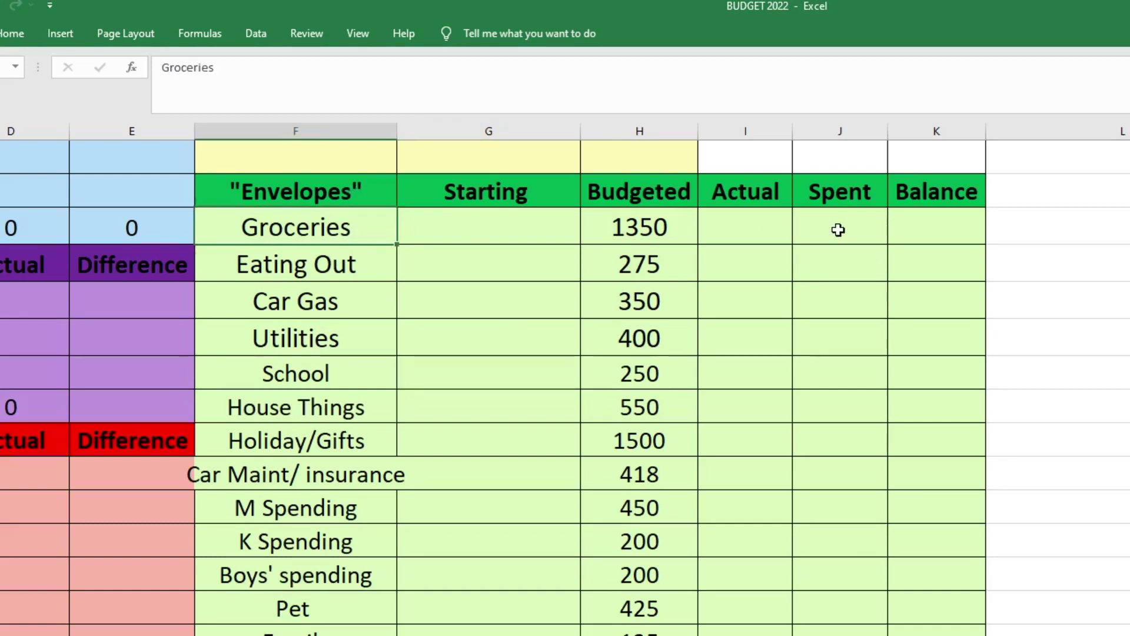
key("Right")
key("Right")
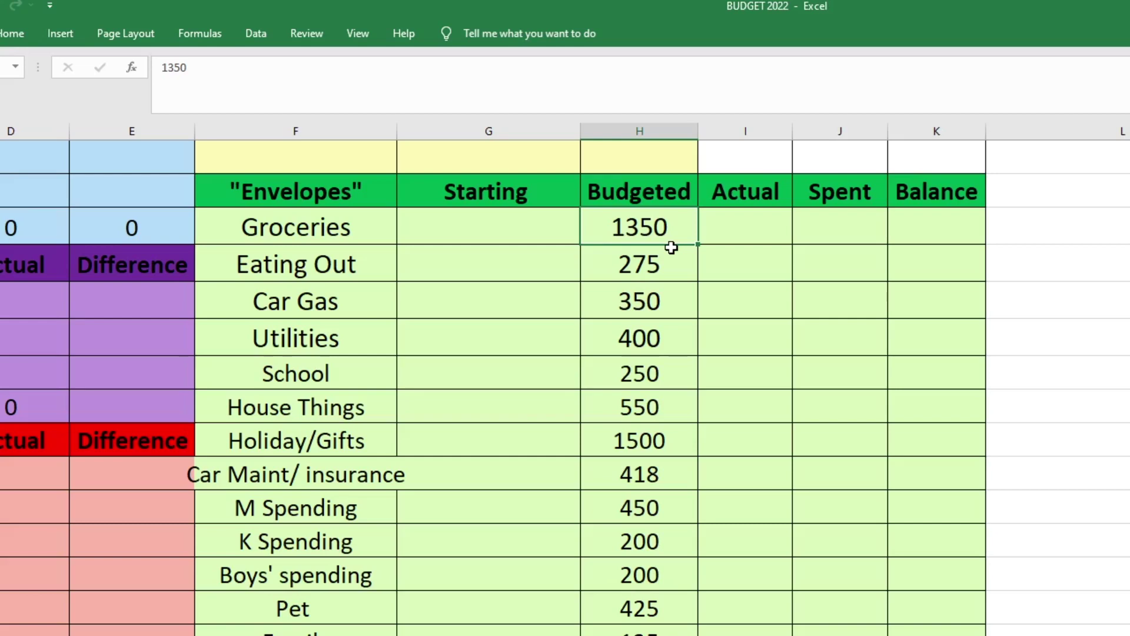
left_click(671, 247)
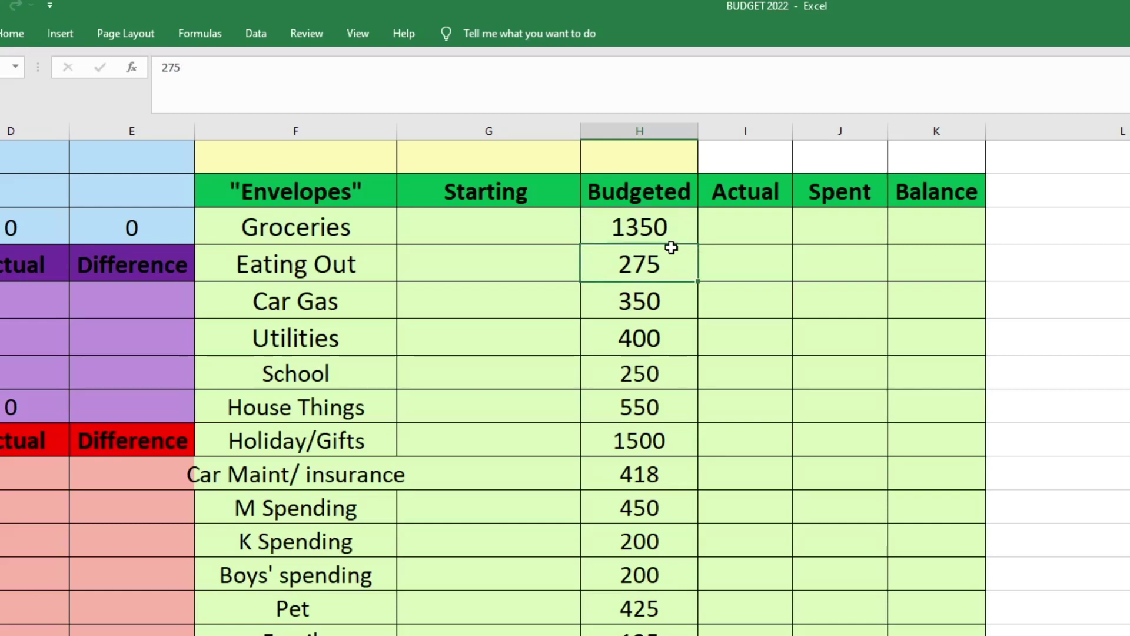
key("Down")
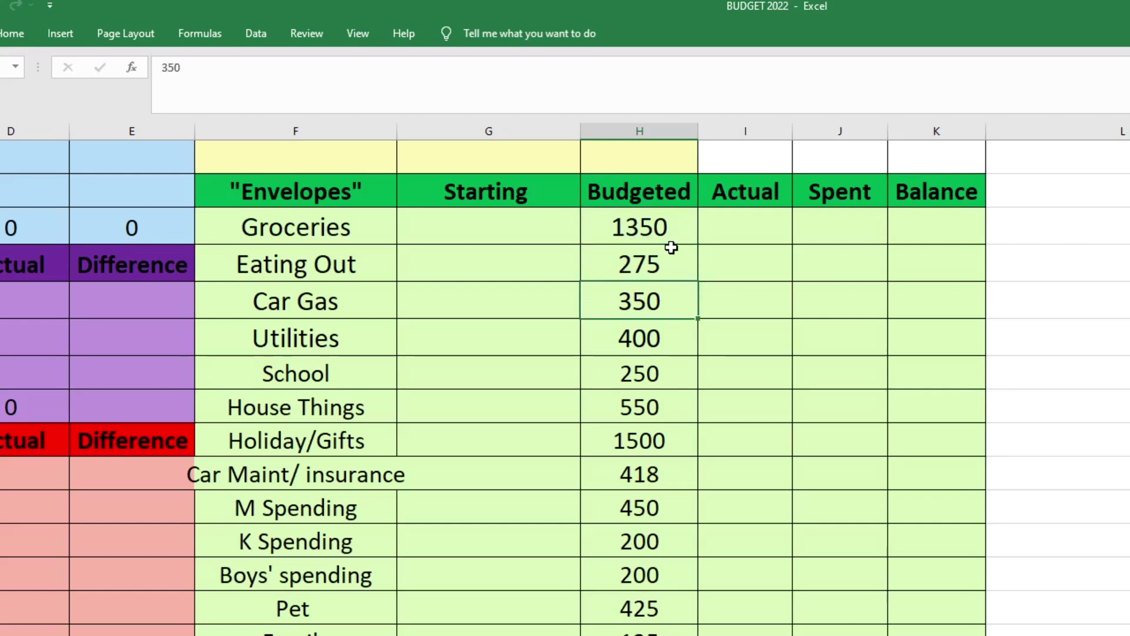
key("Down")
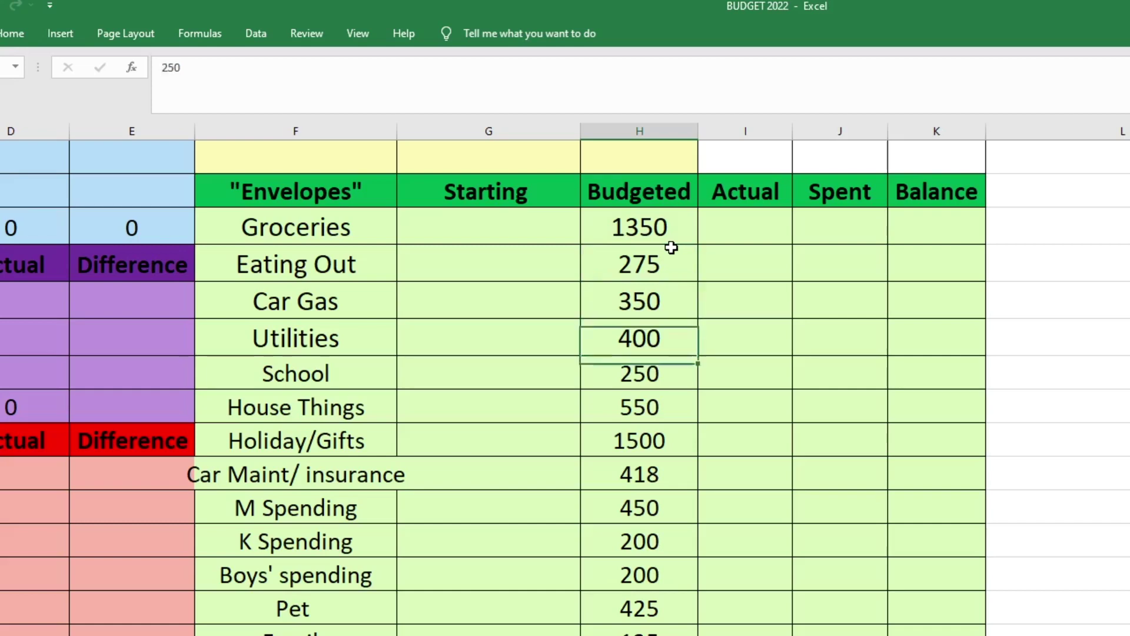
key("Down")
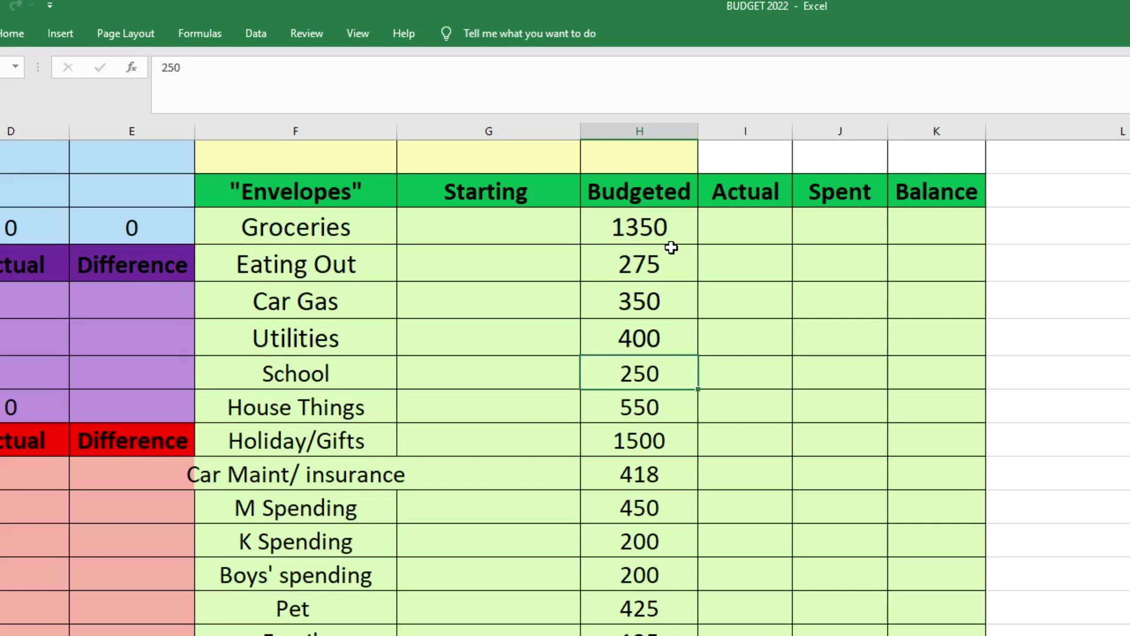
Check the House Things, Holiday/Gifts and Car Maint/ insurance envelope amounts alongside the 6533 envelope total.
key("Down")
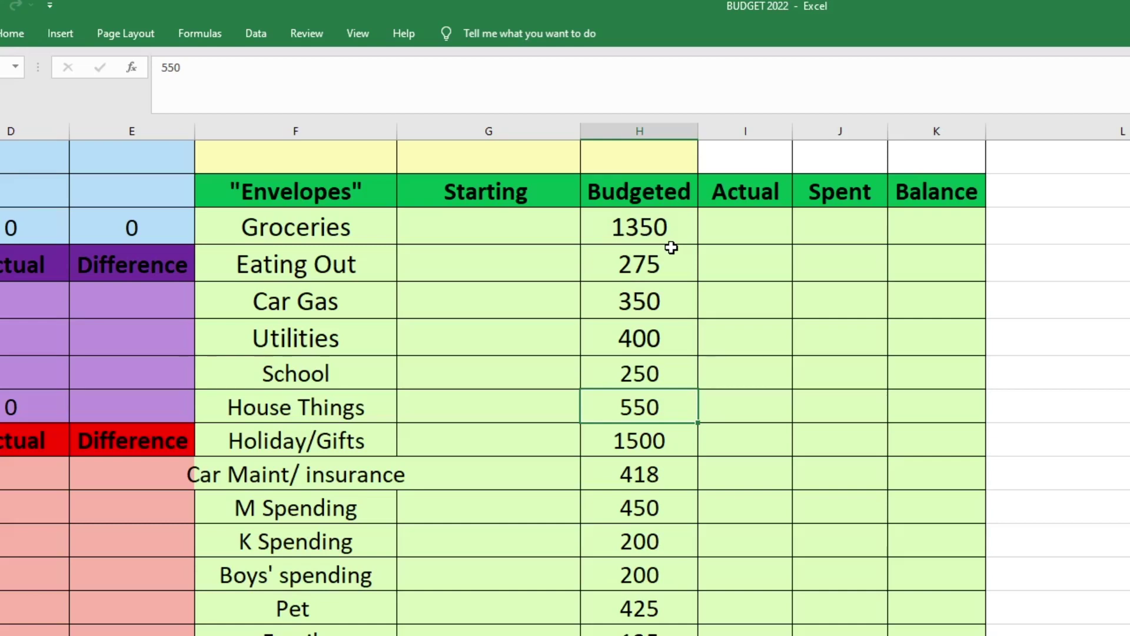
key("Down")
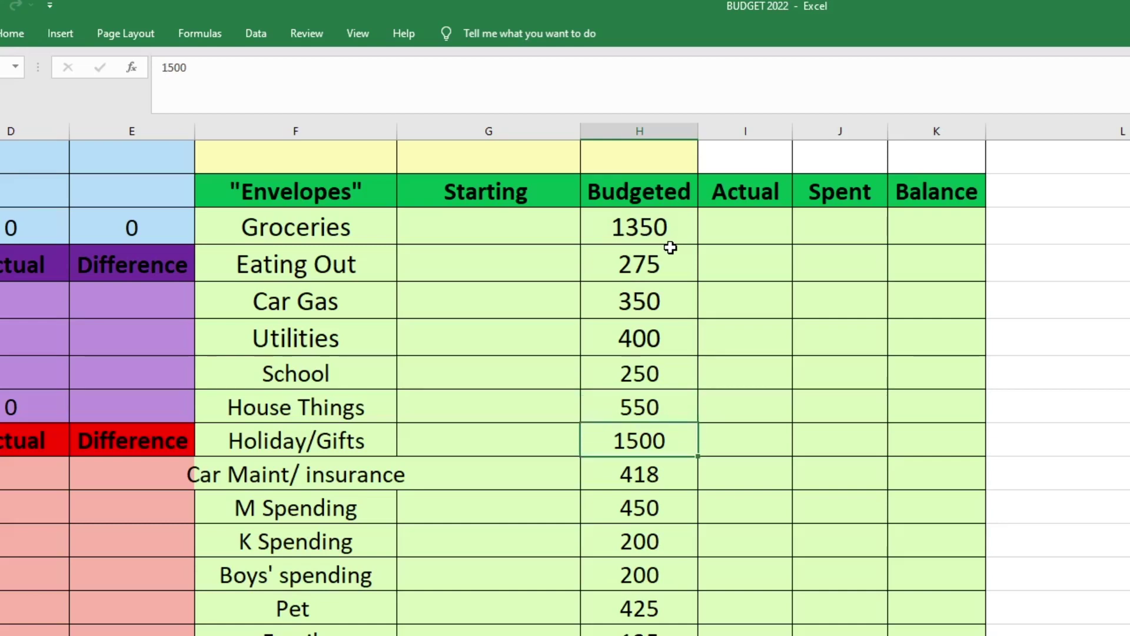
scroll(671, 248, "down", 2)
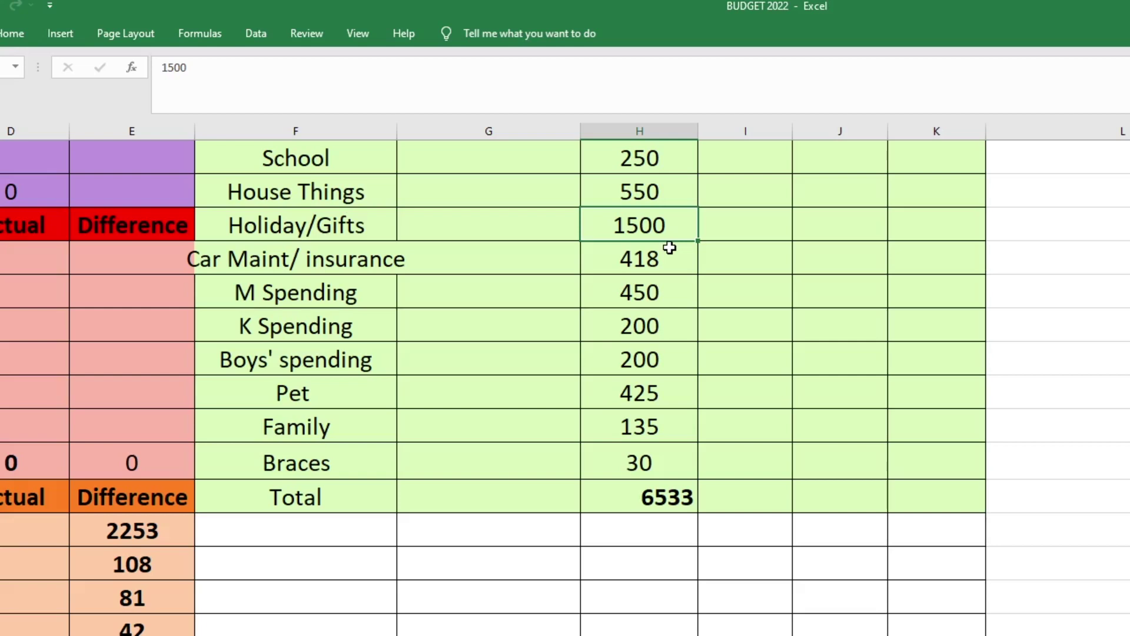
left_click(669, 248)
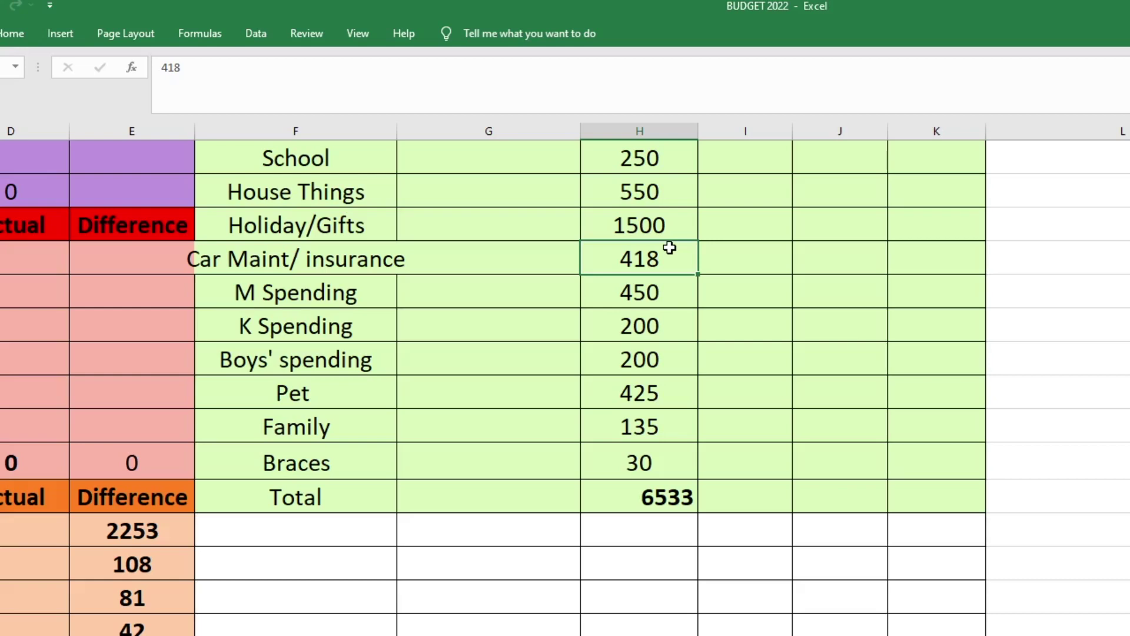
key("Down")
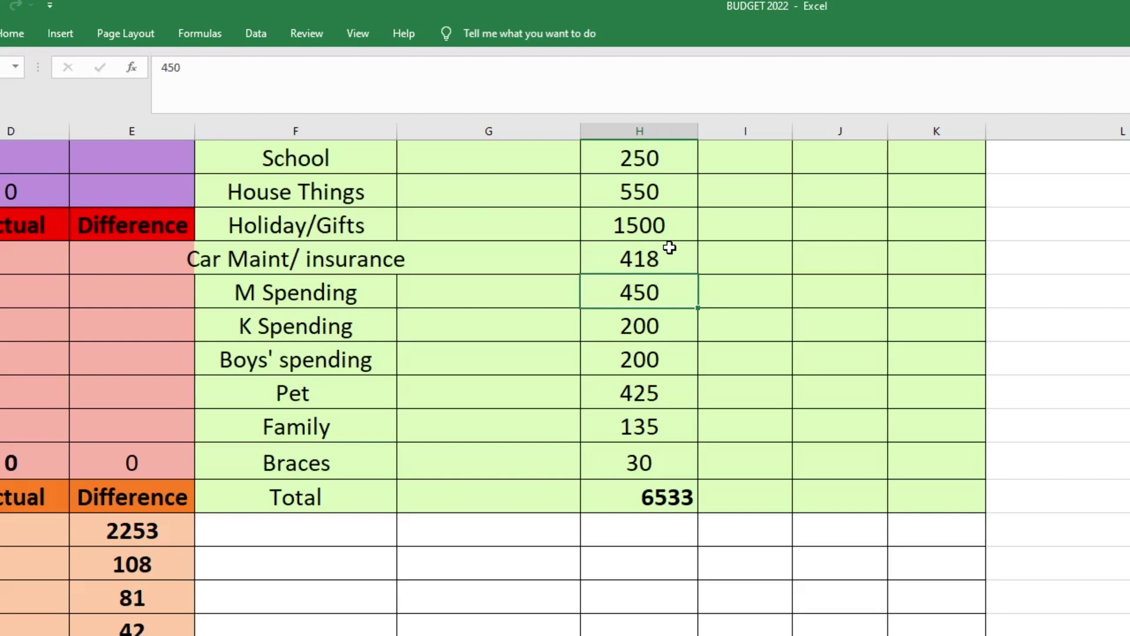
key("Down")
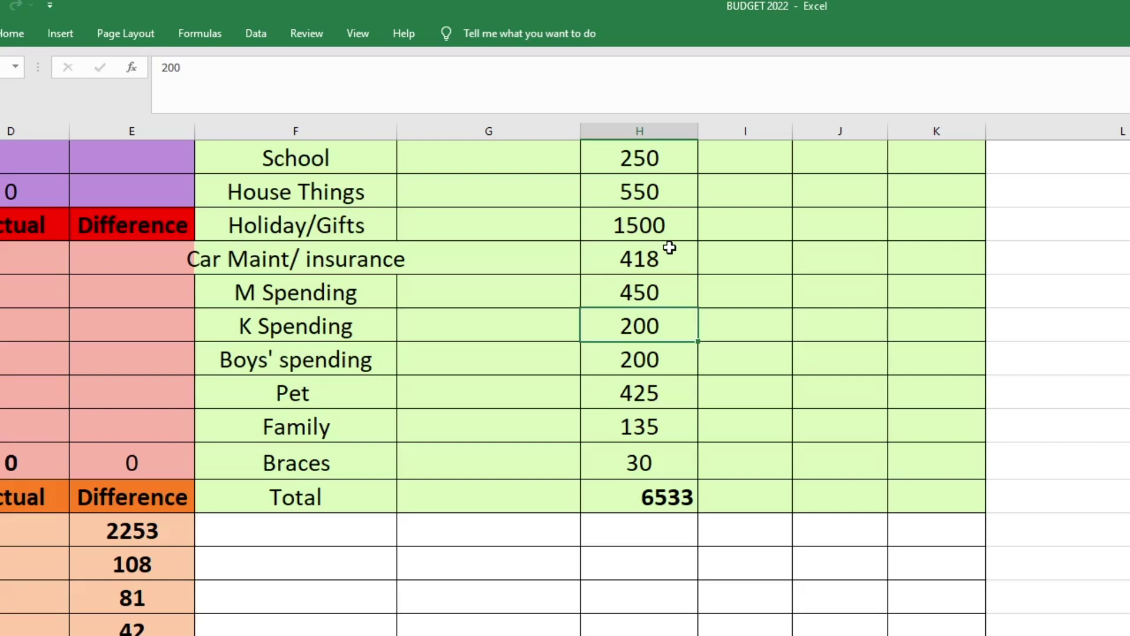
key("Down")
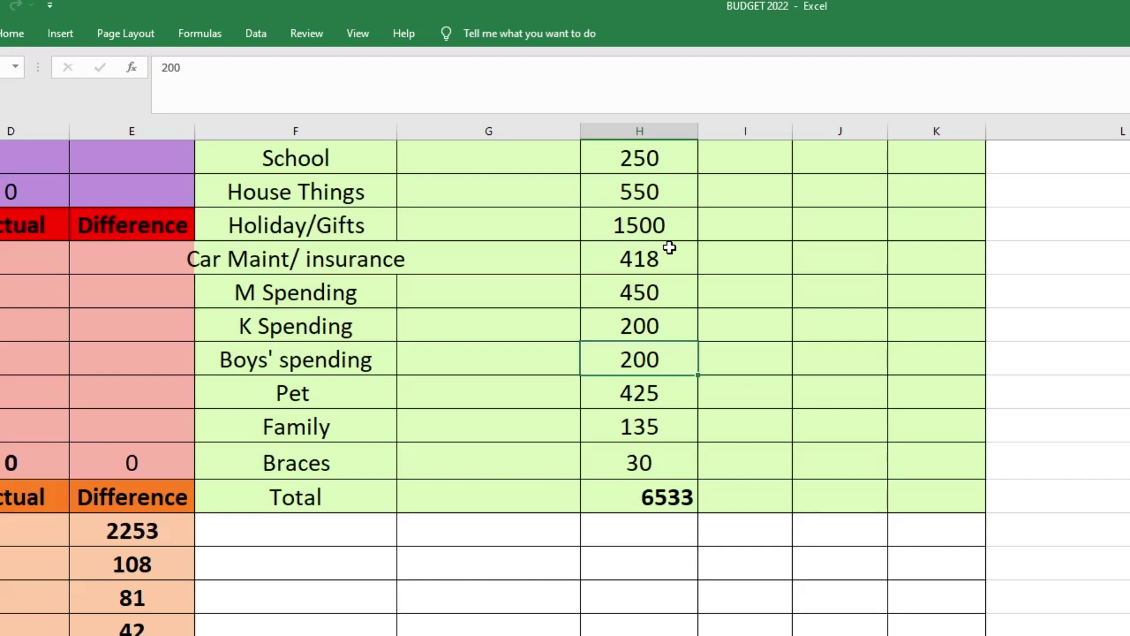
key("Down")
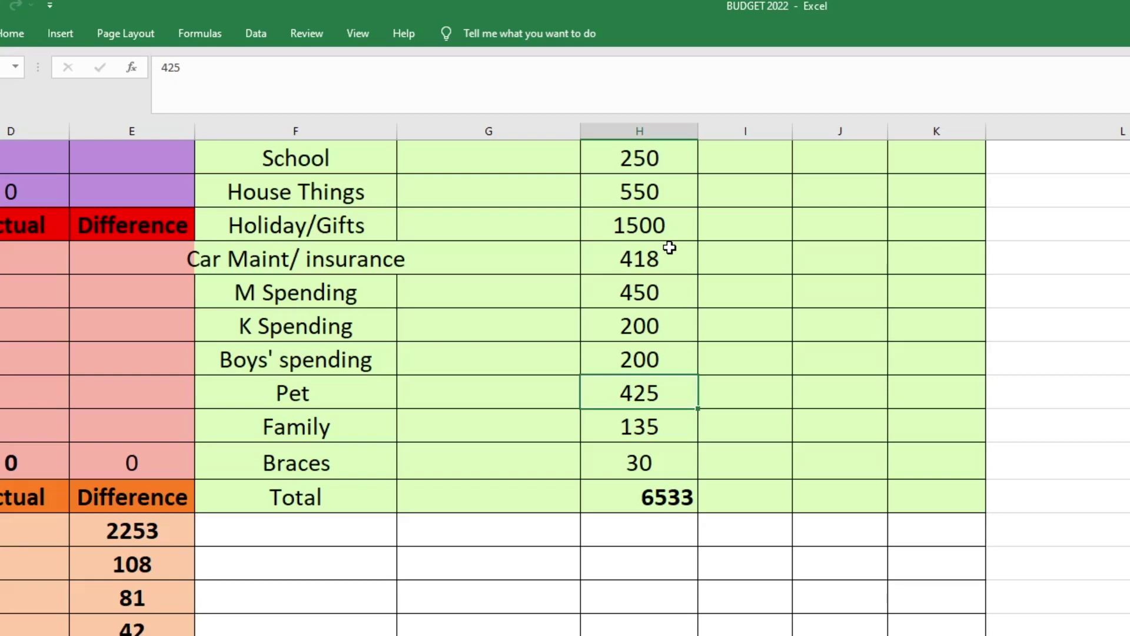
key("Down")
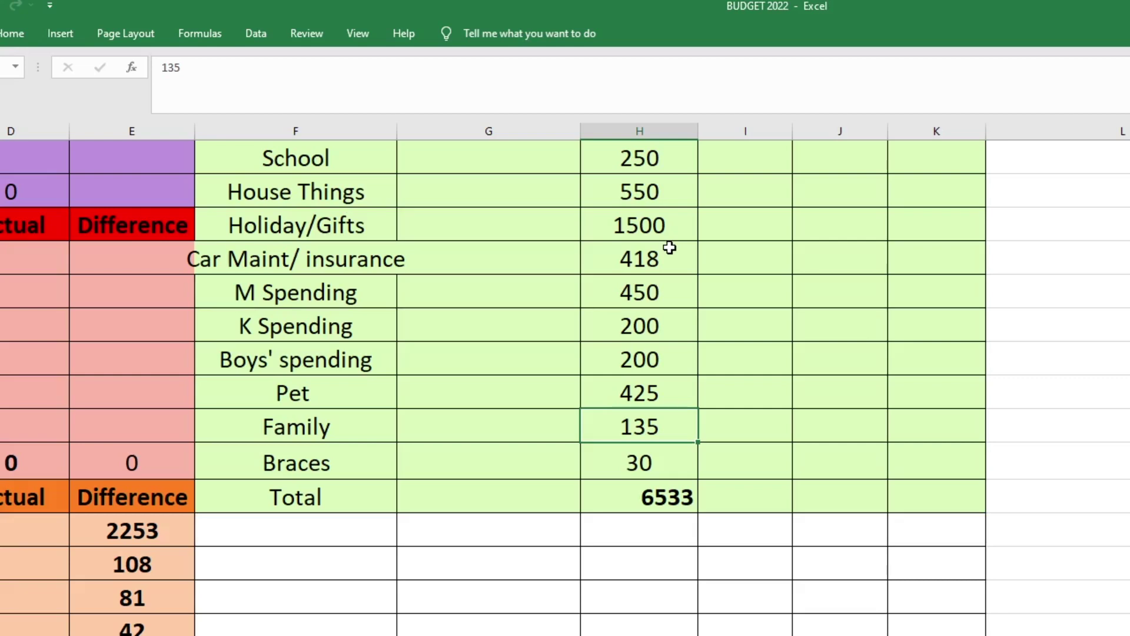
key("Down")
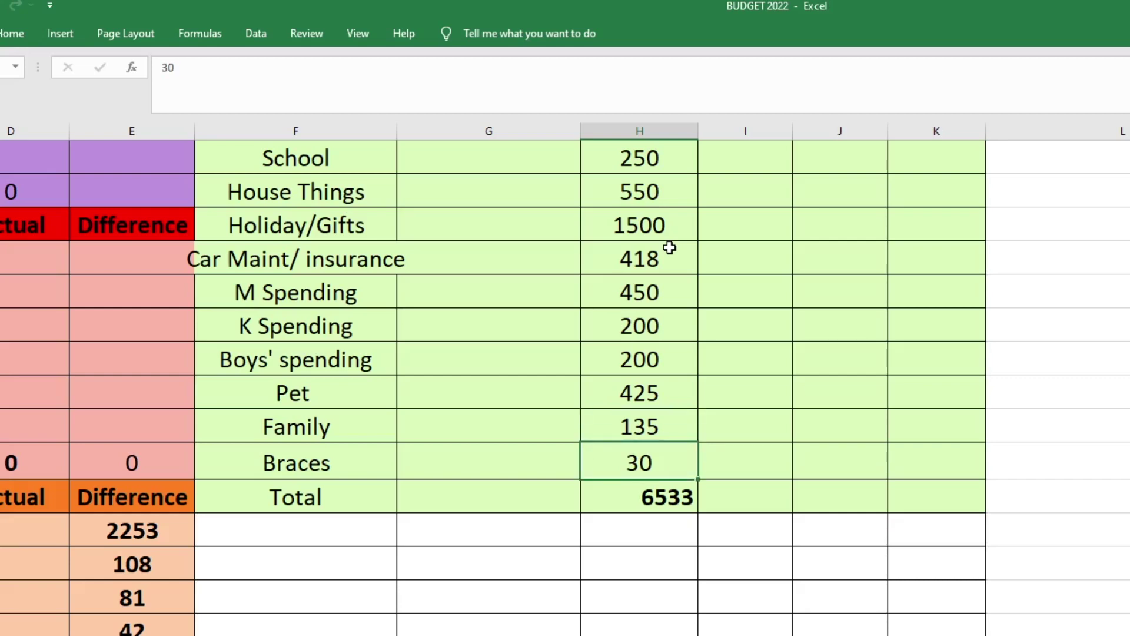
key("Down")
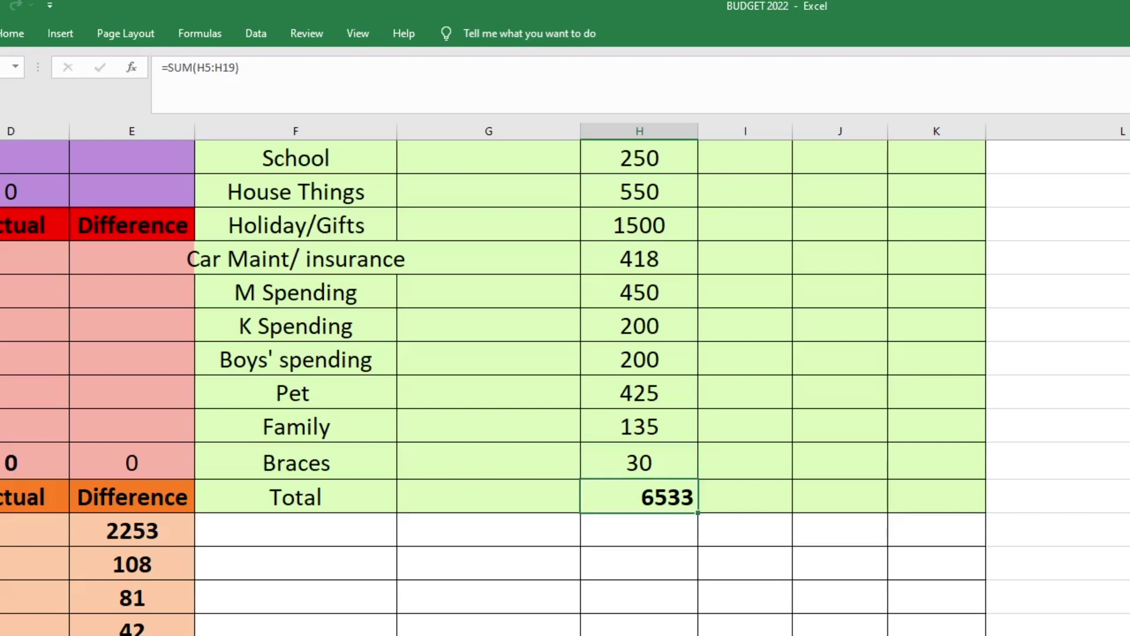
Confirm Budgeted Income and Budgeted Expenses both equal 10950, so the =SUM(F2-G2) Balance shows 0.
scroll(565, 377, "up", 3)
scroll(565, 377, "left", 3)
left_click(717, 202)
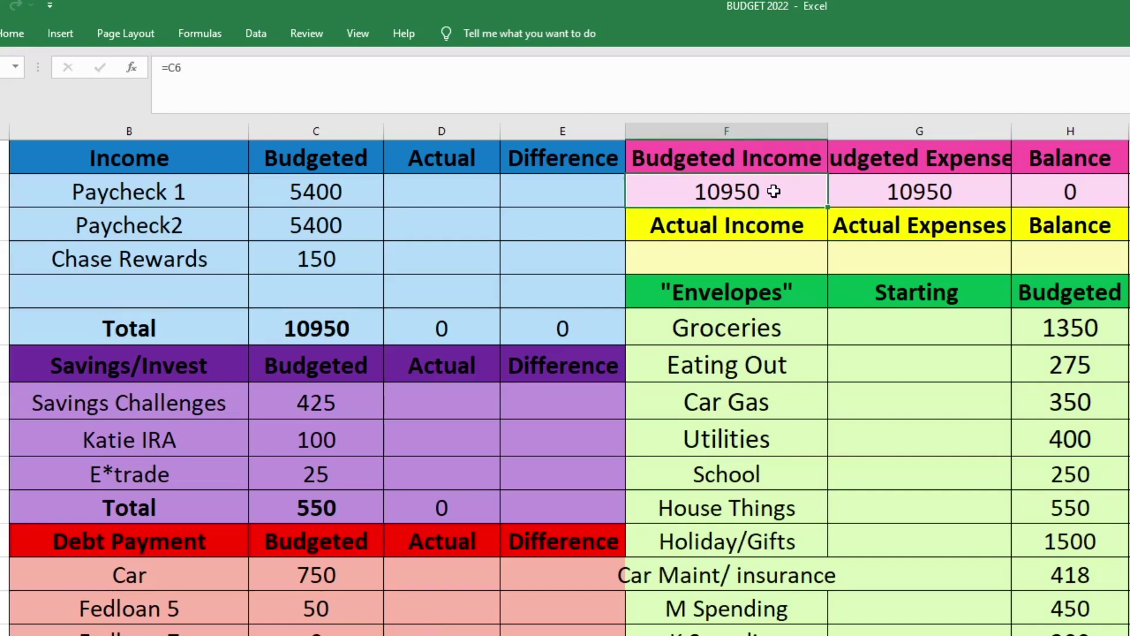
key("Right")
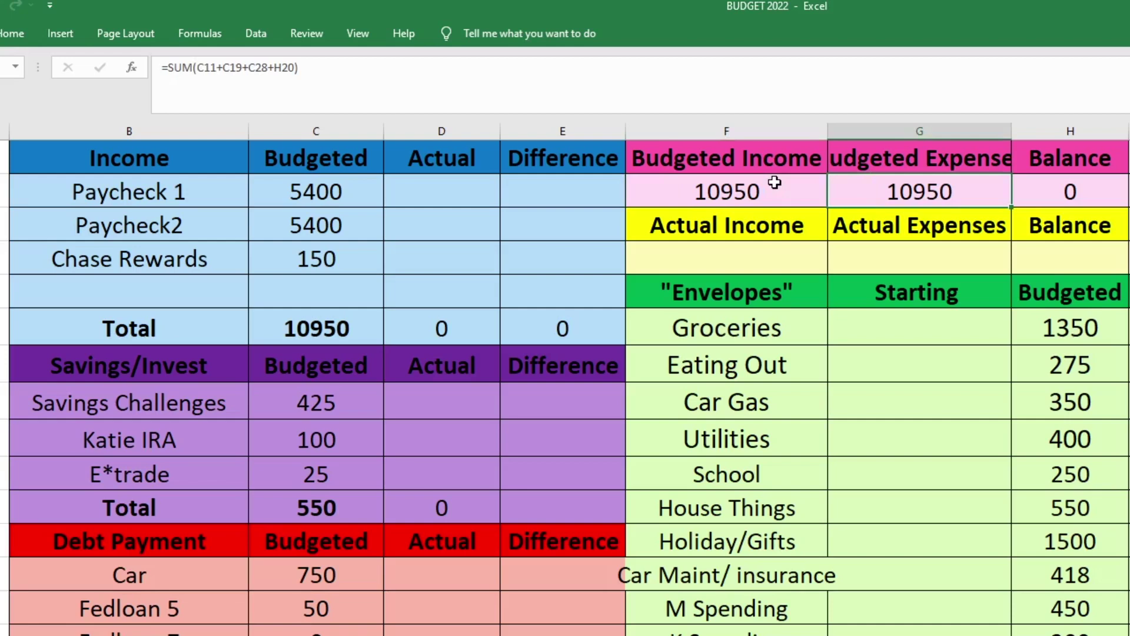
left_click(1117, 193)
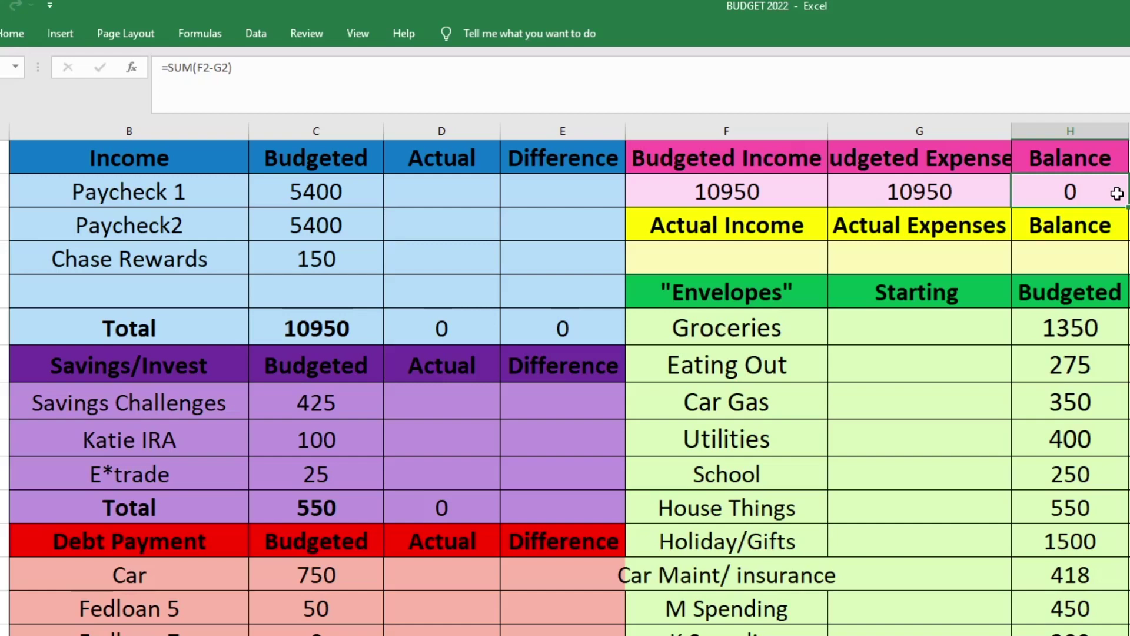
scroll(812, 287, "right", 1)
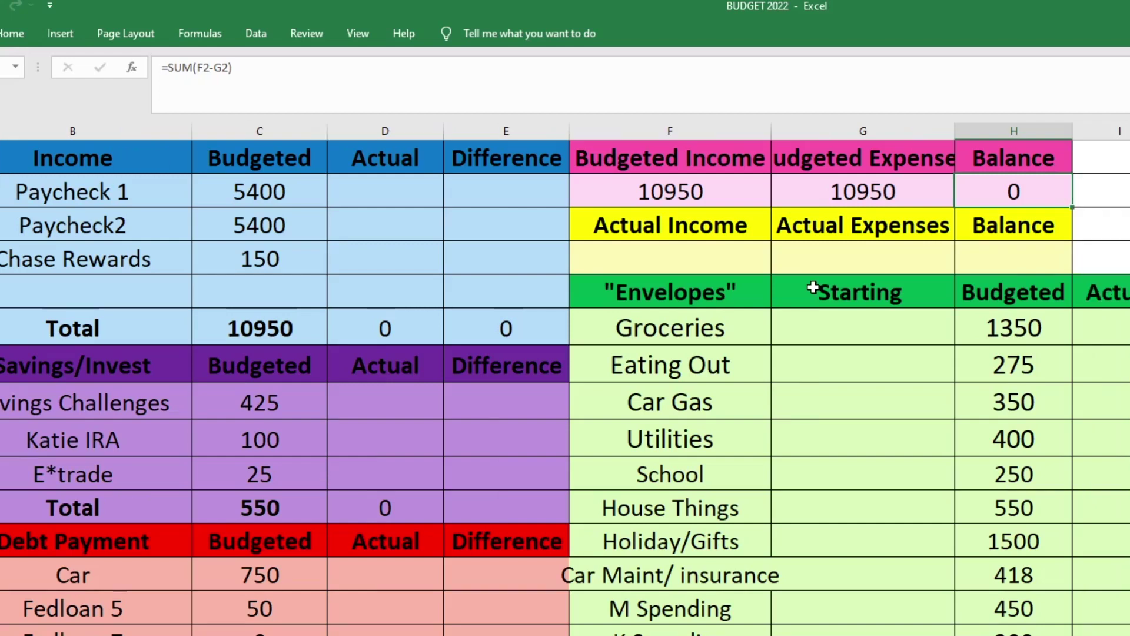